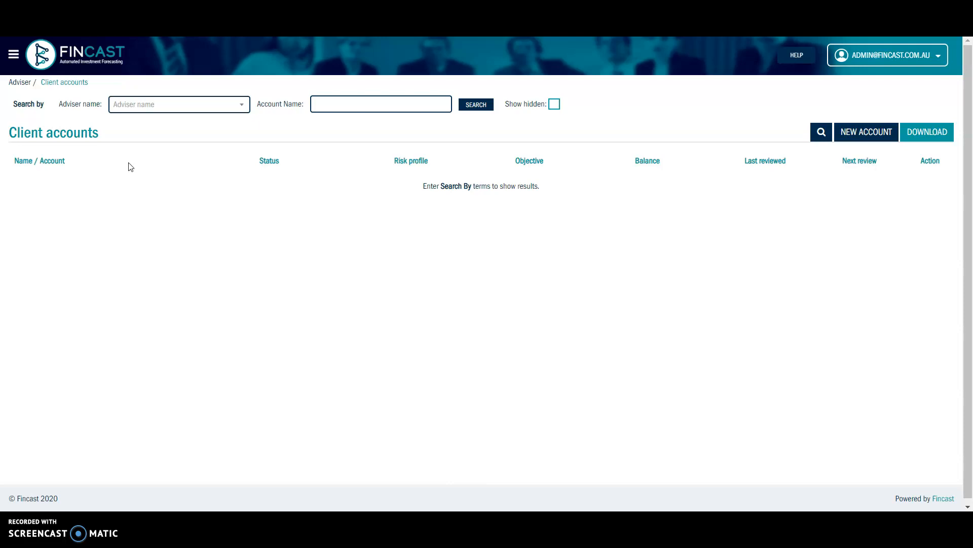
- Go to the client accounts list from the main navigation
click(100, 116)
click(12, 54)
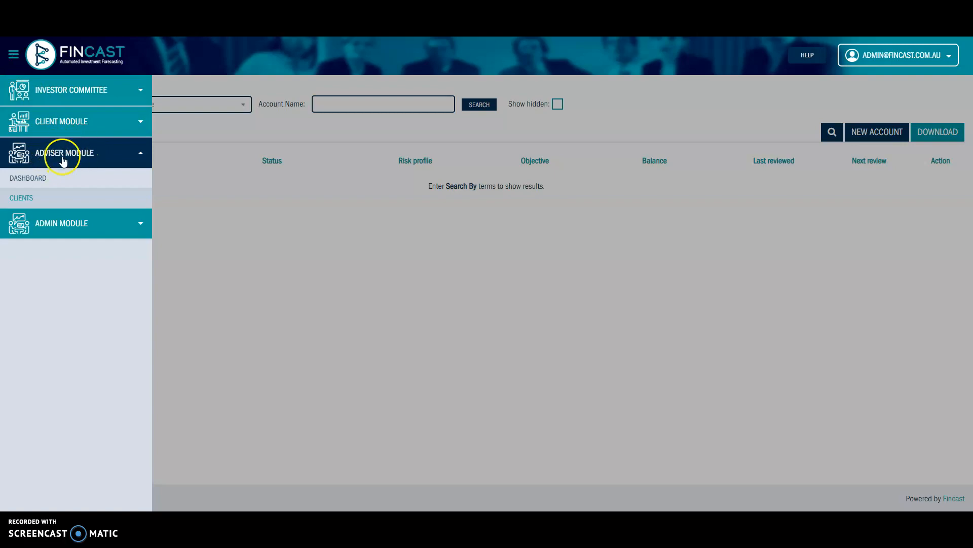
click(32, 199)
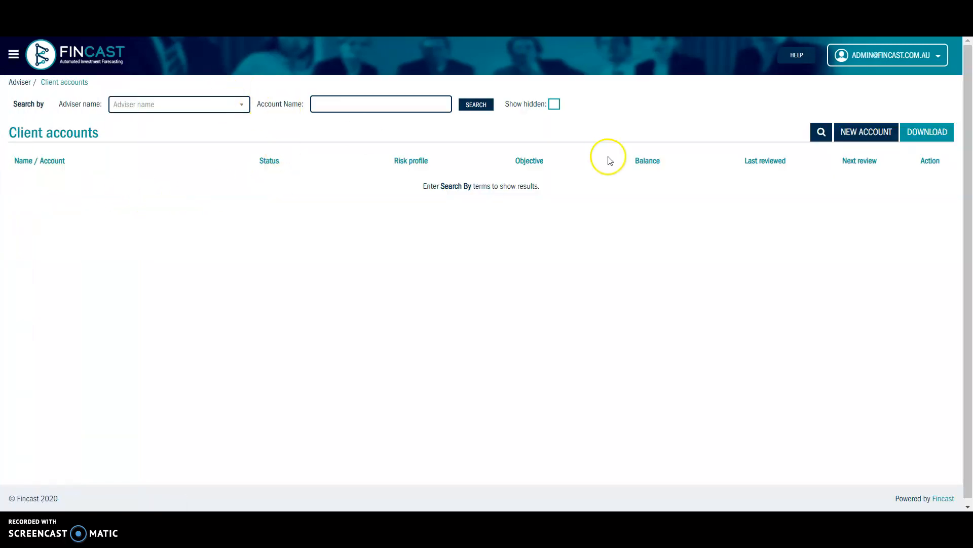
- Start a new client account named 'Childrens Education' with account type Personal (30% Tax)
click(863, 131)
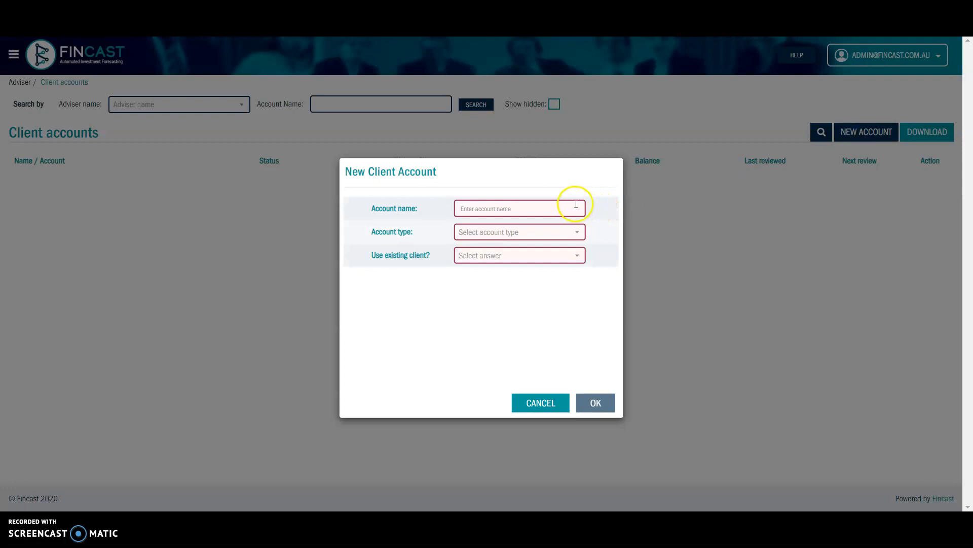
click(504, 209)
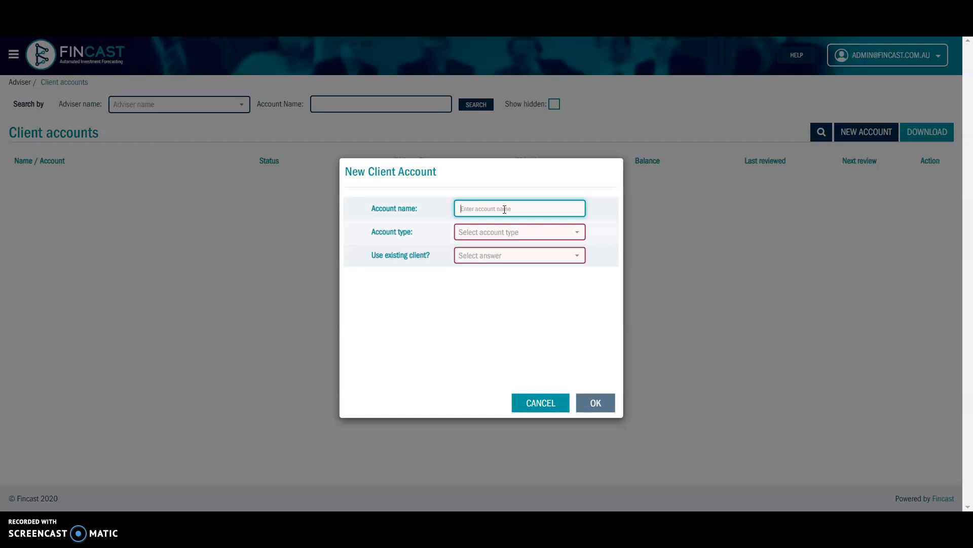
text(Childrens Education)
click(516, 236)
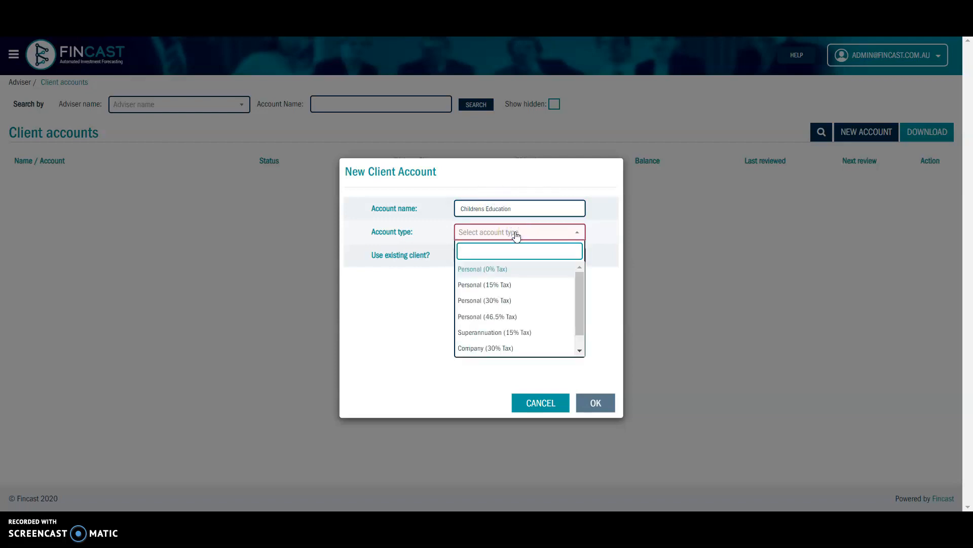
drag(582, 281, 581, 285)
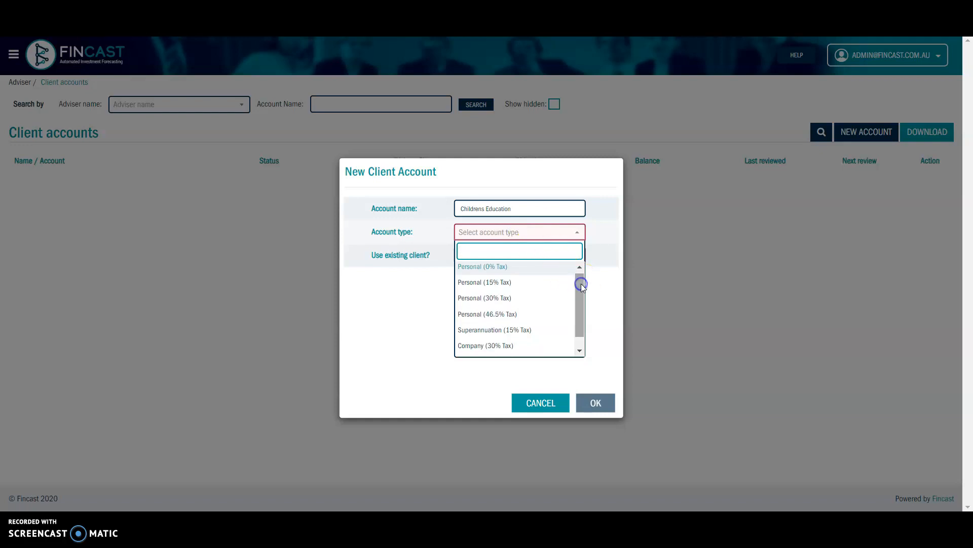
click(535, 299)
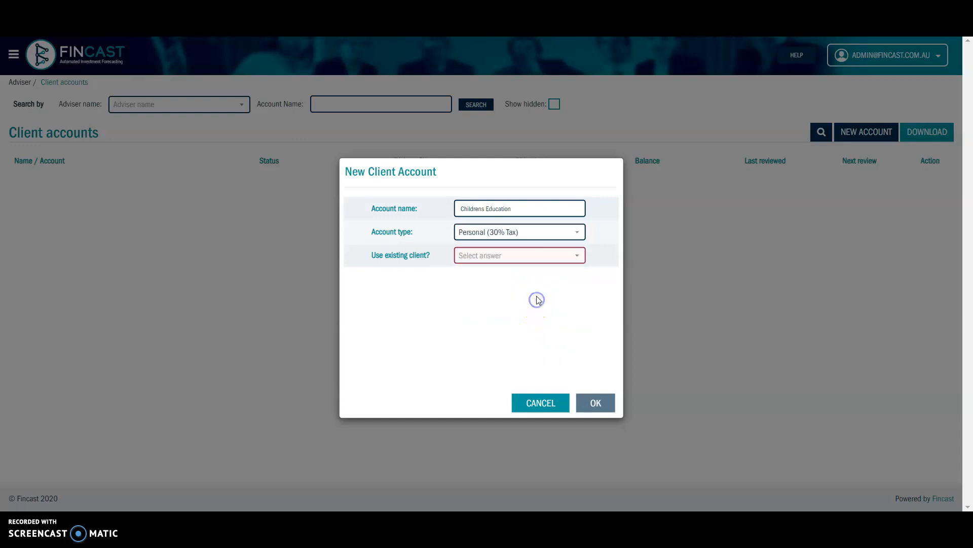
- Try Yes for Use existing client? and find the existing client list empty
click(531, 262)
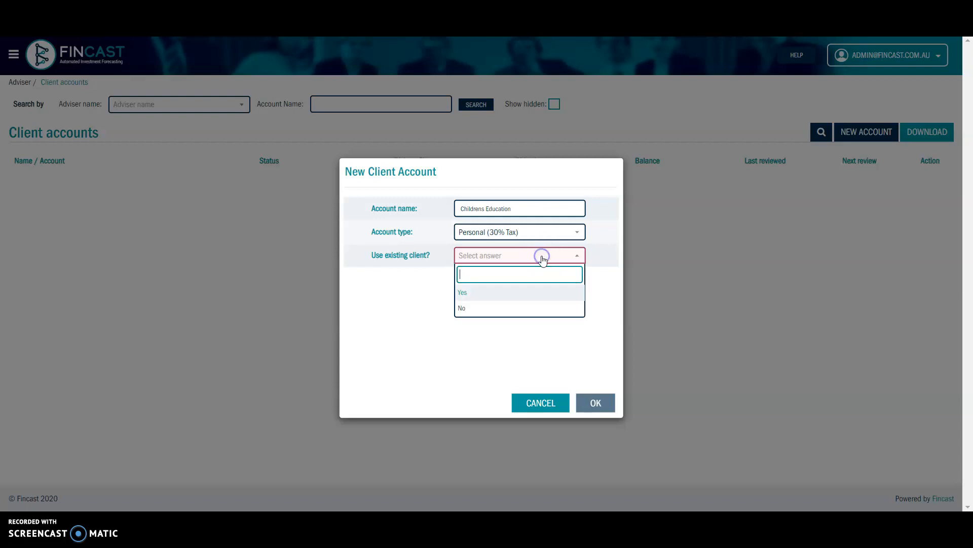
click(482, 298)
click(502, 280)
click(503, 280)
click(503, 279)
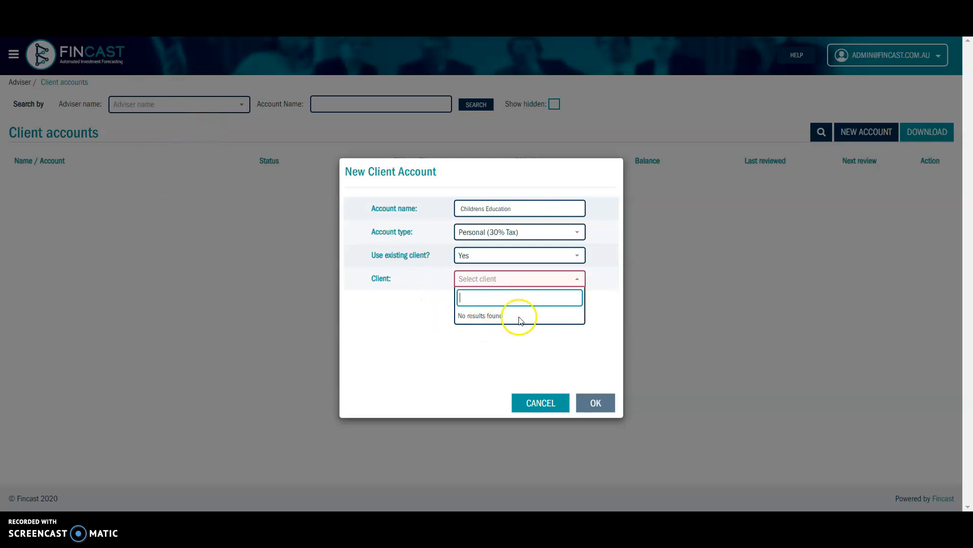
click(503, 278)
click(506, 278)
click(516, 243)
- Switch Use existing client? to No so the new client fields appear
click(528, 255)
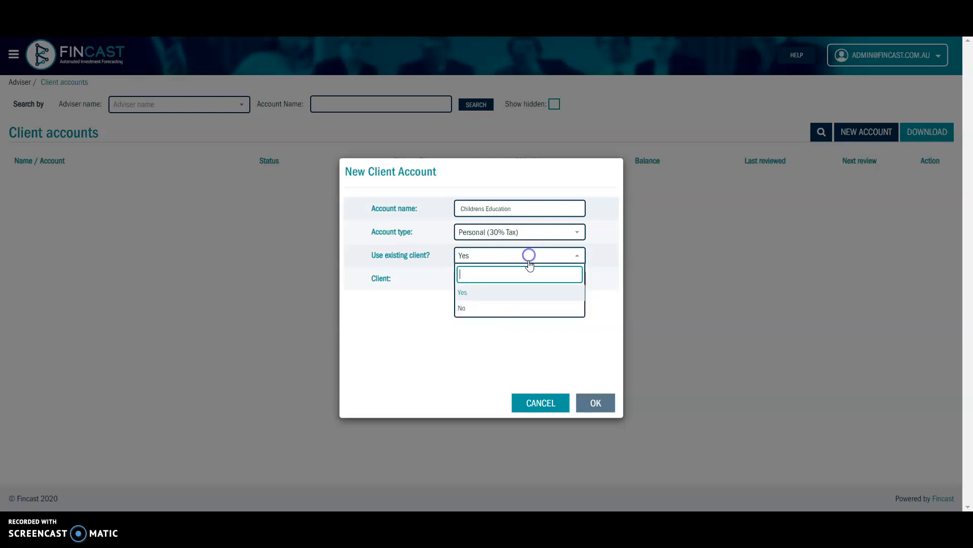
click(502, 308)
click(509, 275)
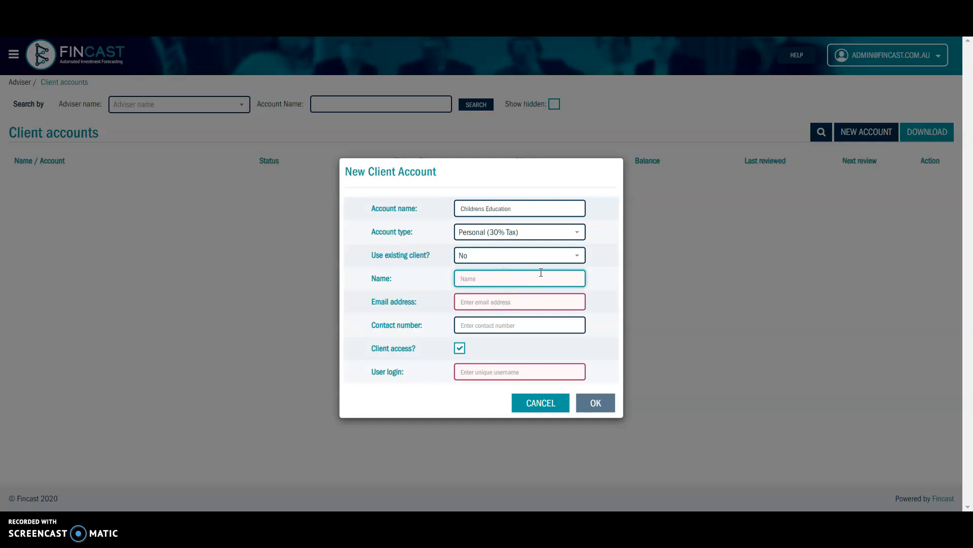
- Enter the new client's name and e-mail address so User login auto-fills
text(Jones Family)
click(533, 300)
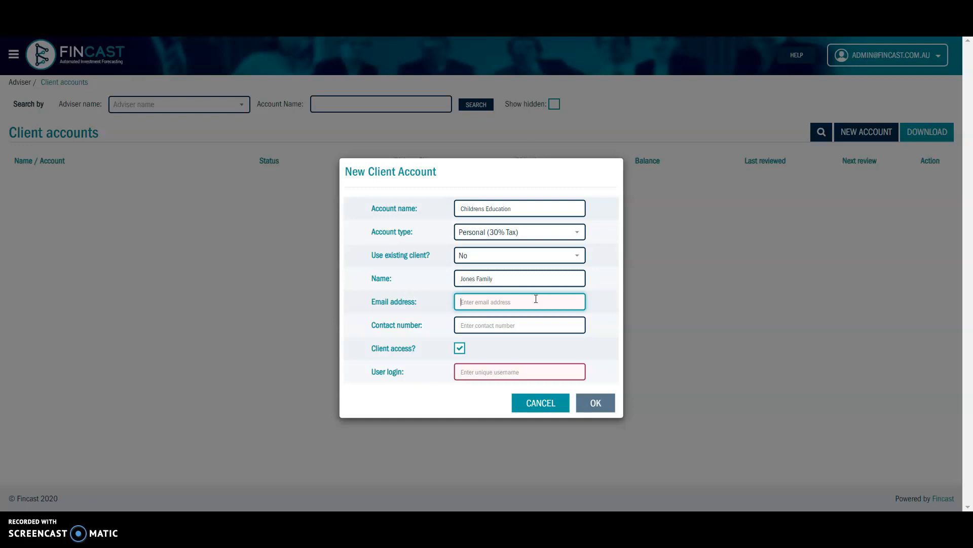
click(541, 322)
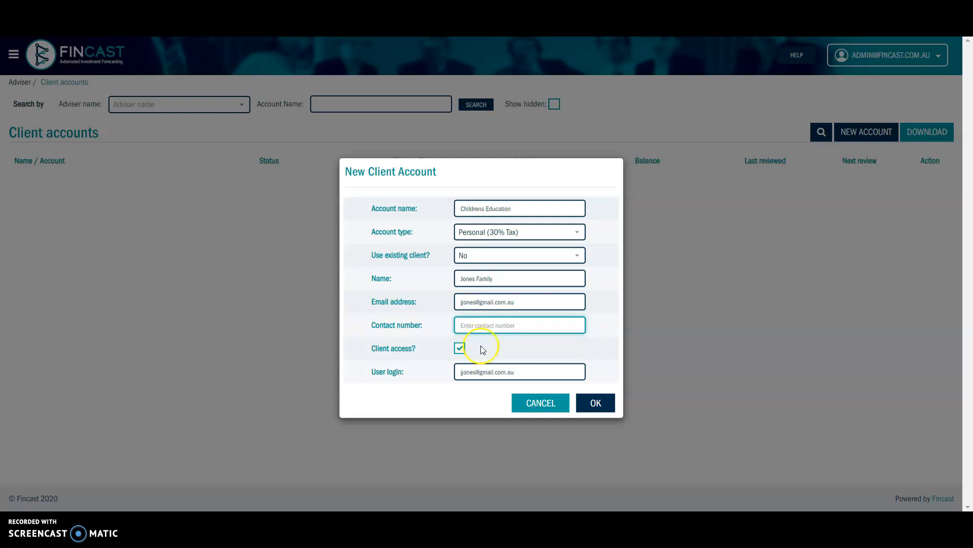
click(602, 406)
- Confirm the New Client Account dialog and check the client switcher without changing clients
click(601, 404)
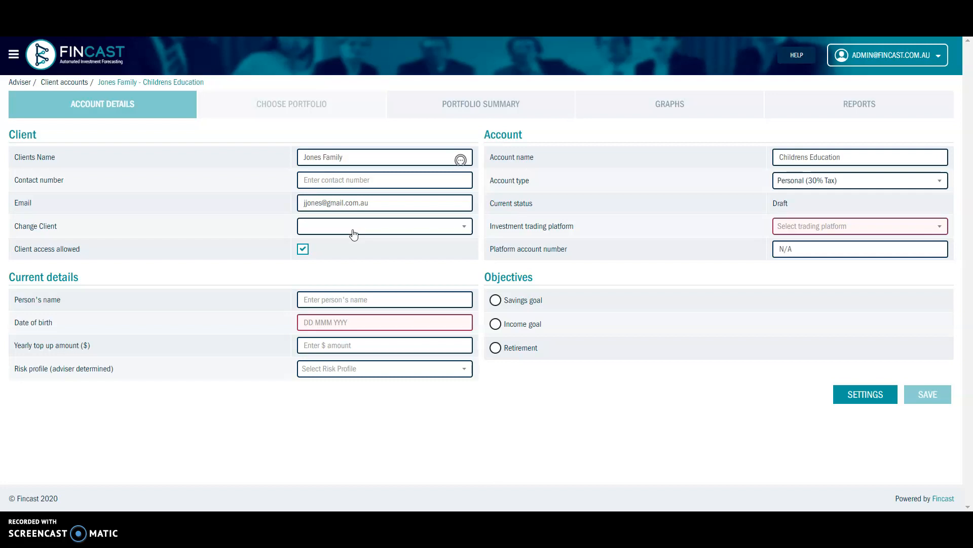
click(354, 234)
click(354, 234)
- Choose HUB24 as trading platform and replace N/A with the platform account number
click(856, 228)
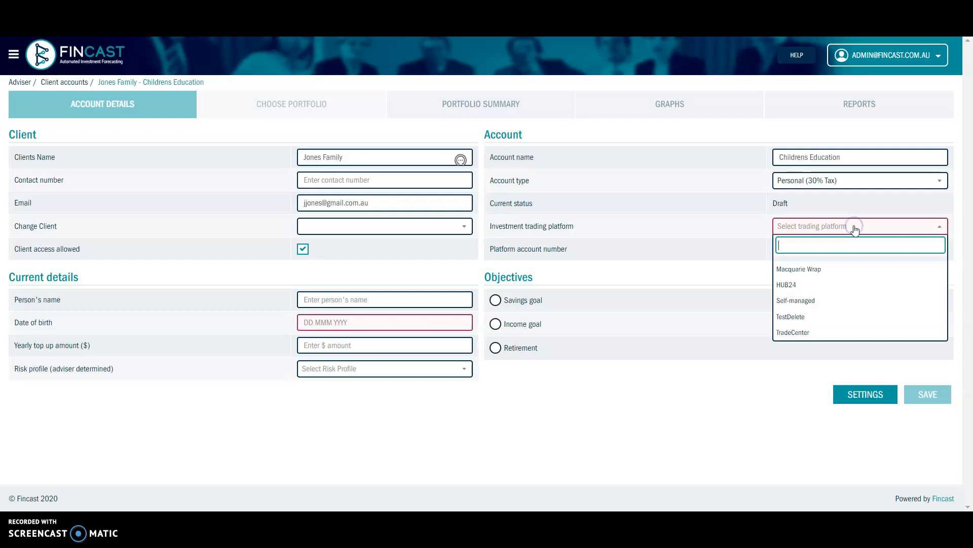
click(817, 288)
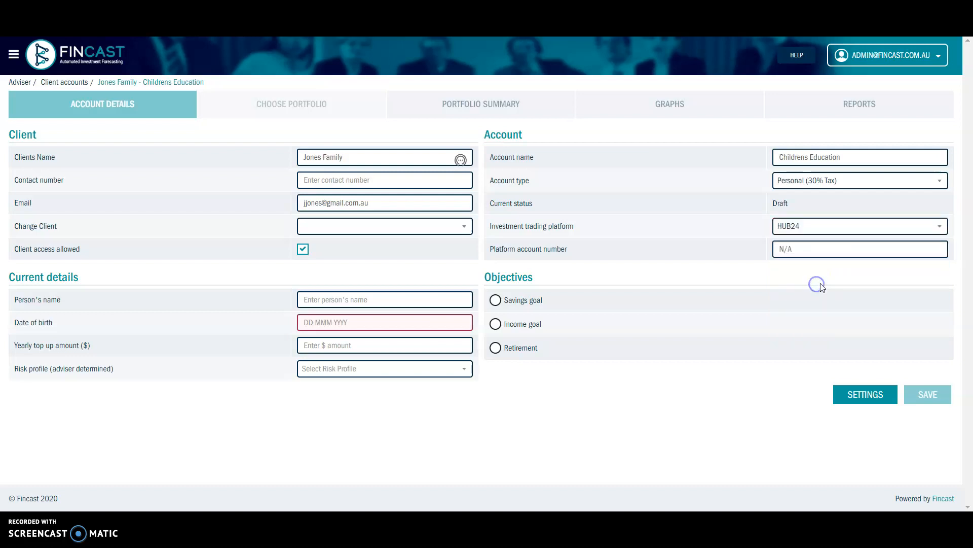
click(800, 252)
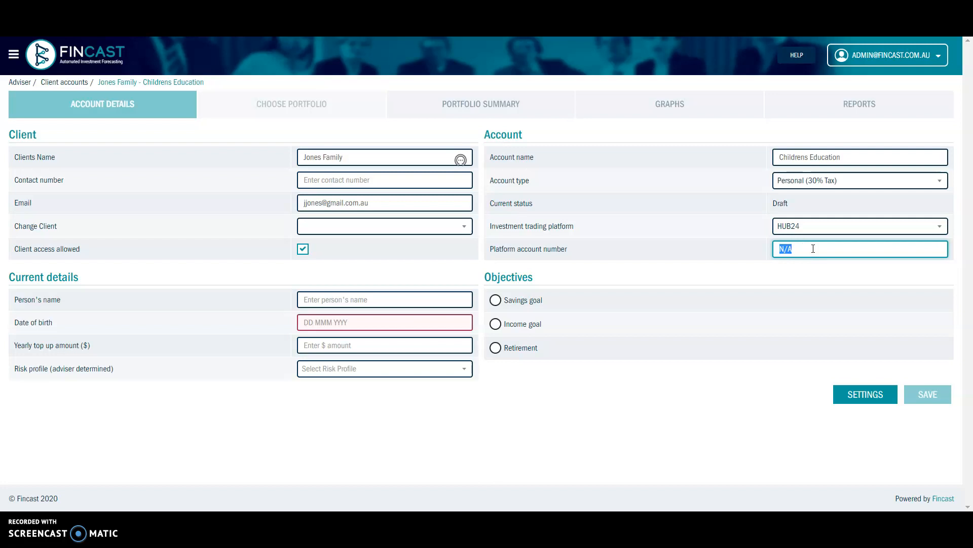
- Enter and correct the account holders' names in the current details
mouse_move(349, 326)
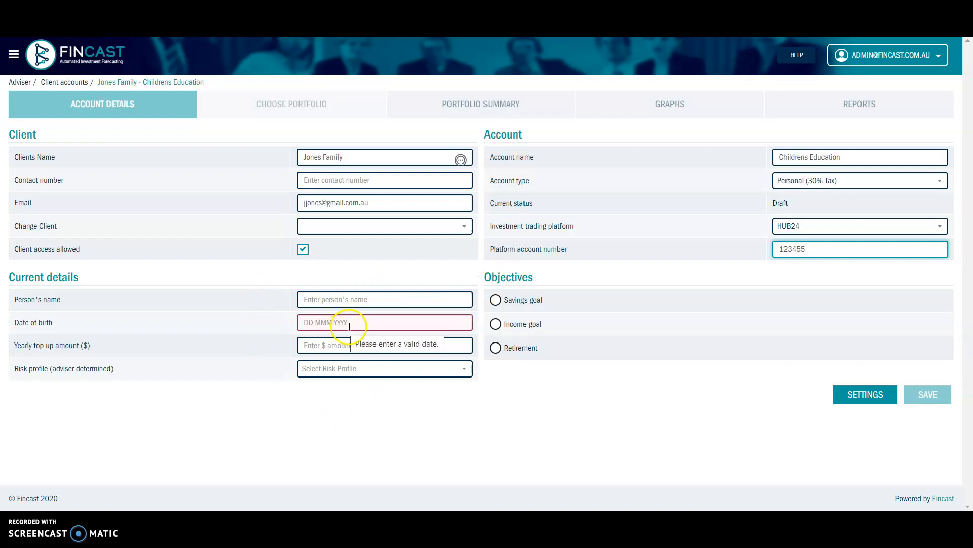
click(344, 298)
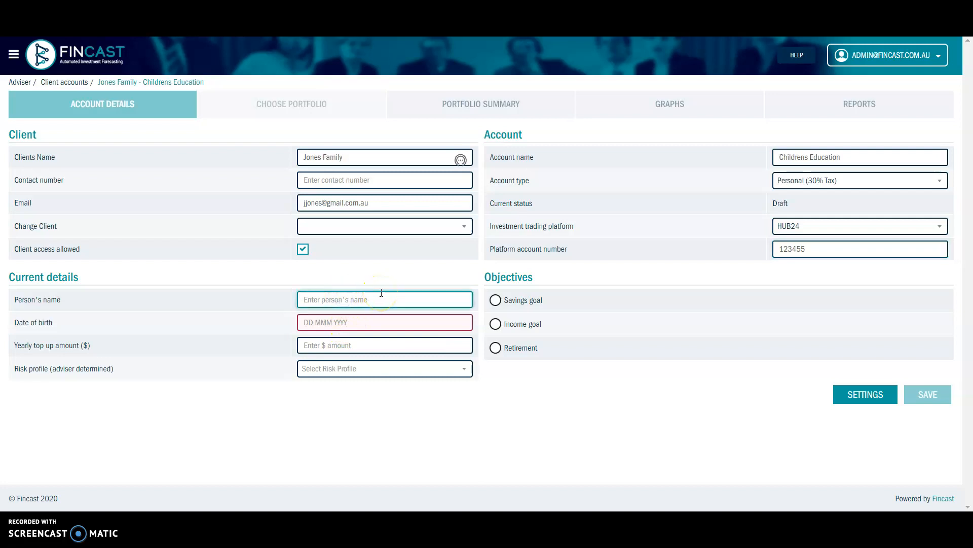
click(320, 299)
text(ane and John)
- Set date of birth to 10 Nov 1975 and yearly top-up to $10,000.00
click(397, 320)
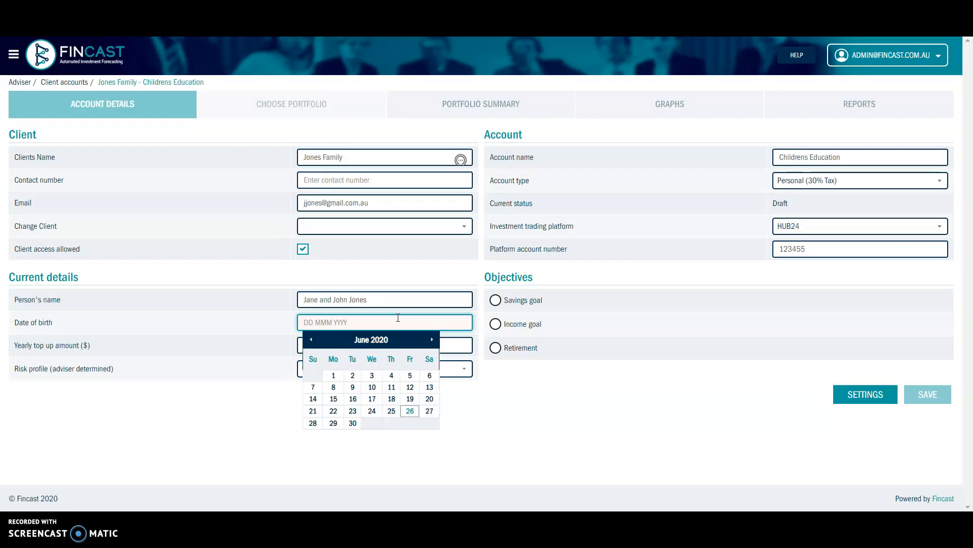
text(10 nov 1975)
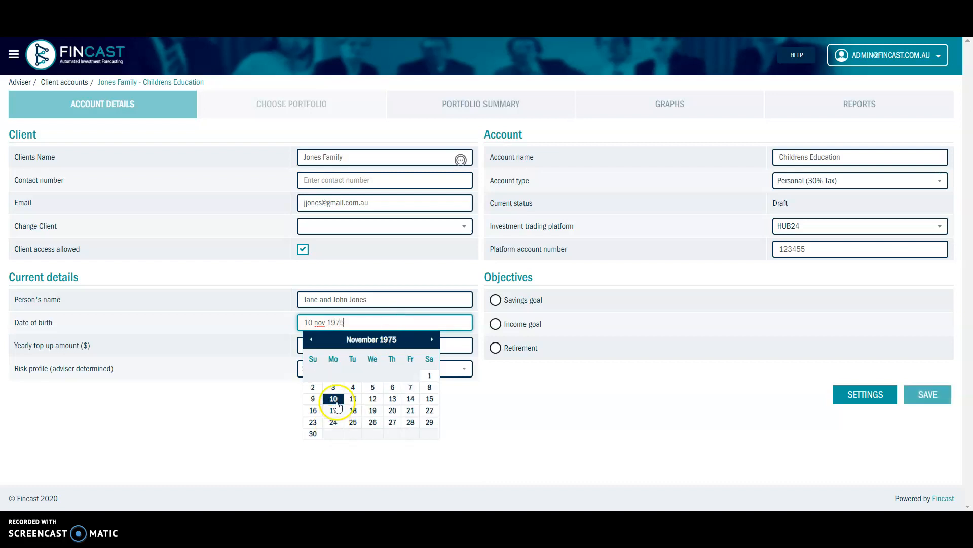
click(336, 398)
click(341, 345)
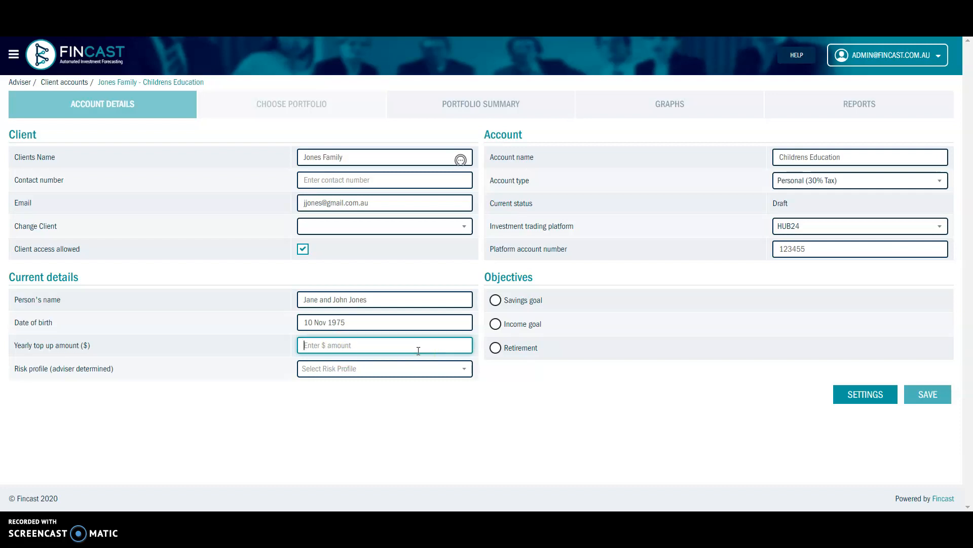
text(10000)
click(406, 369)
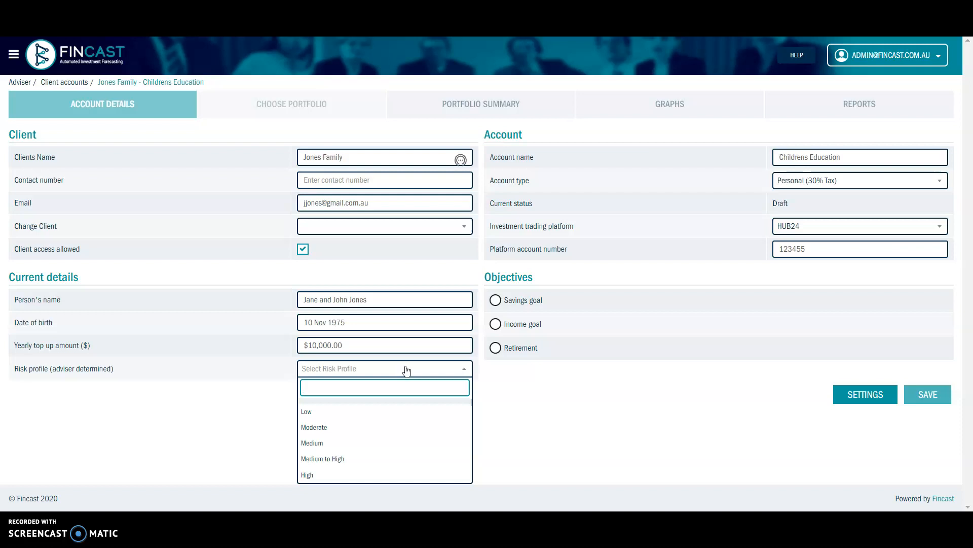
- Pick Medium in the Risk profile (adviser determined) dropdown
click(406, 370)
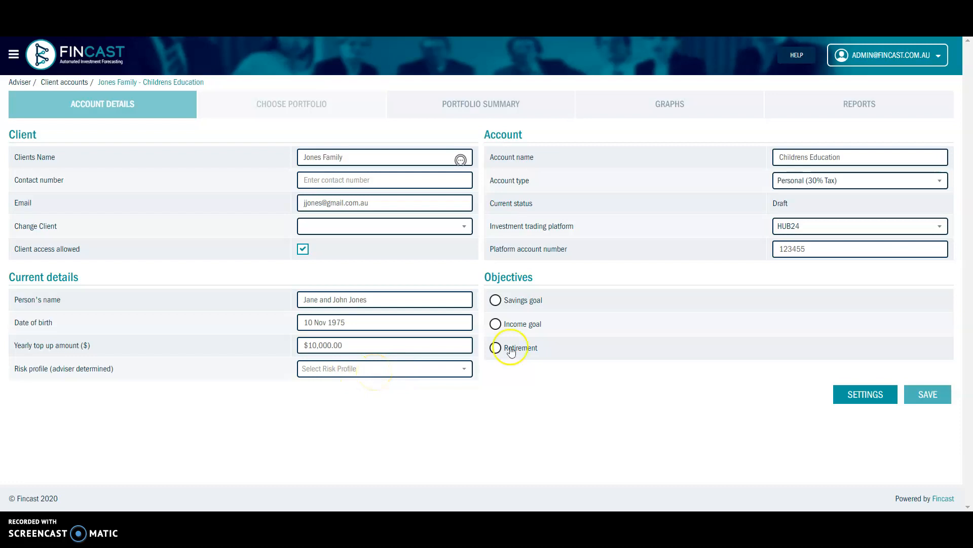
click(450, 373)
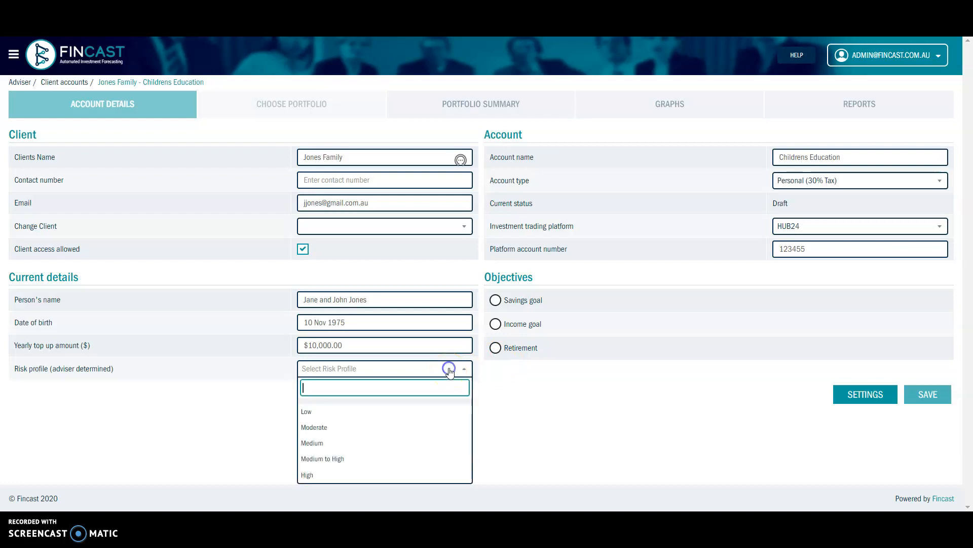
click(394, 442)
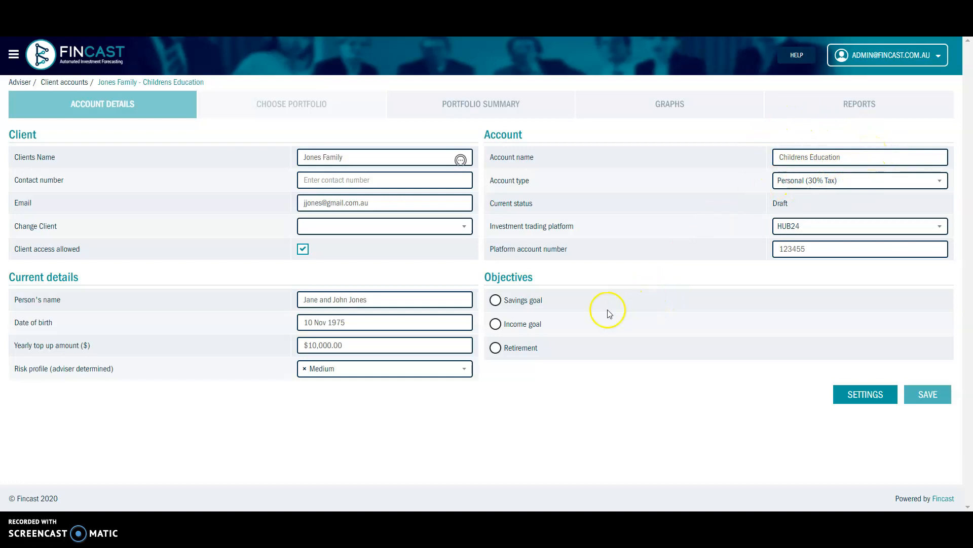
- Select Income goal with a $30,000 yearly target, start year 2030, duration 15 Years
click(496, 328)
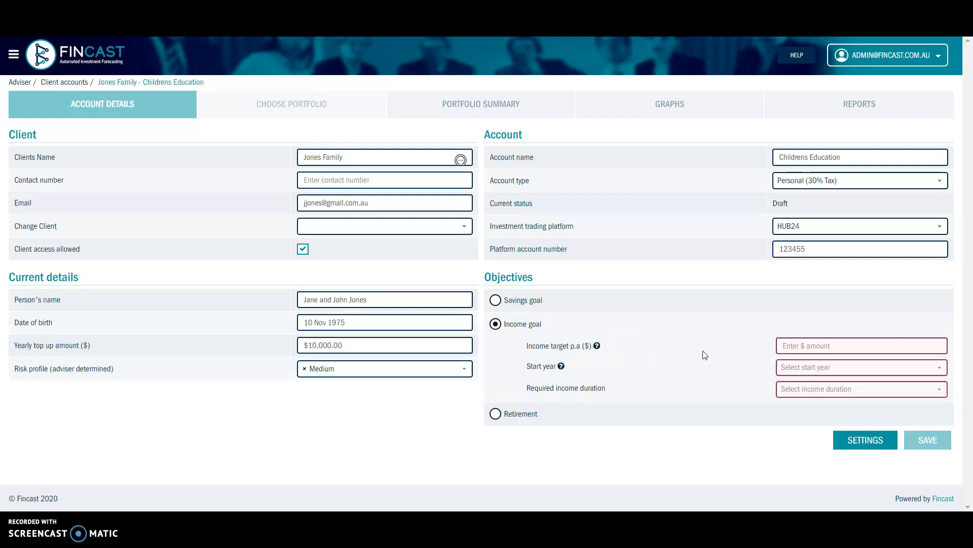
click(799, 345)
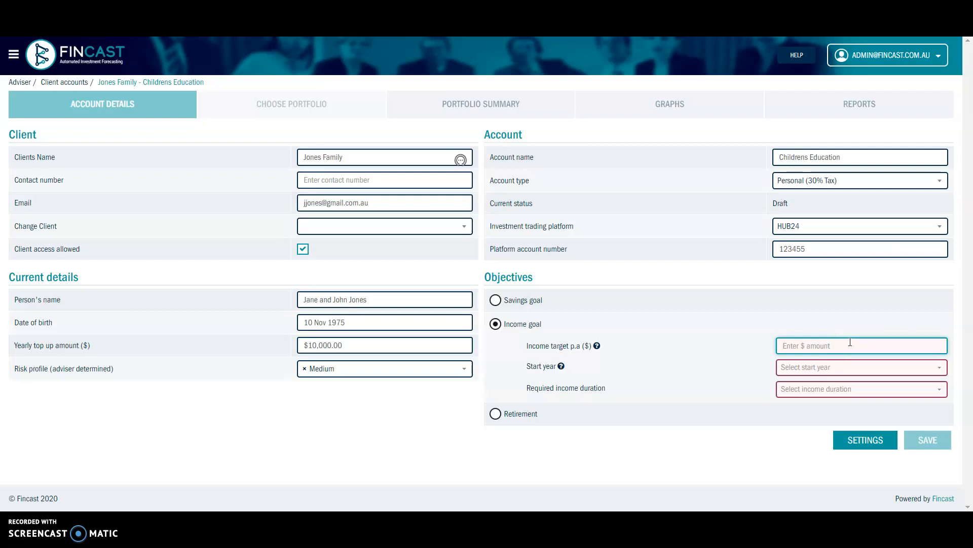
text(30000)
click(852, 367)
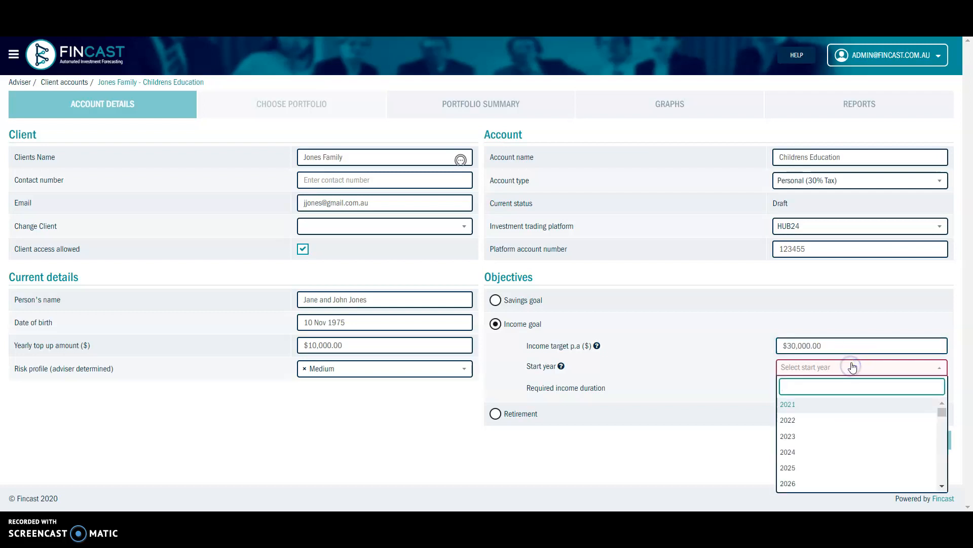
click(943, 488)
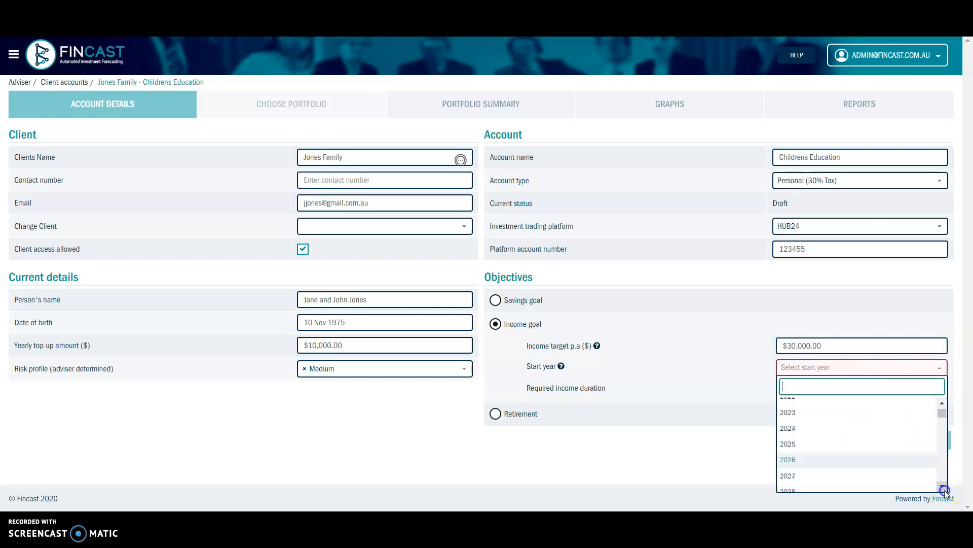
click(865, 470)
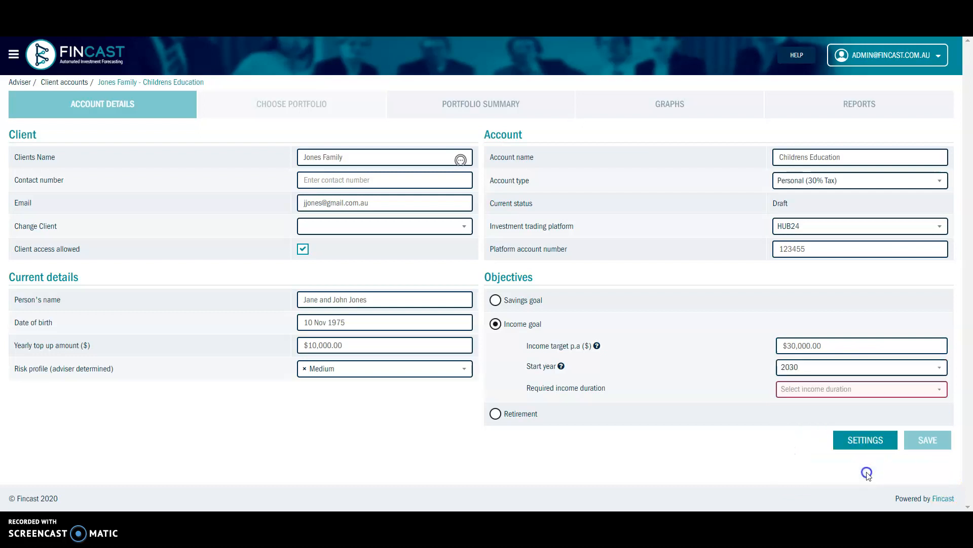
click(811, 390)
click(943, 375)
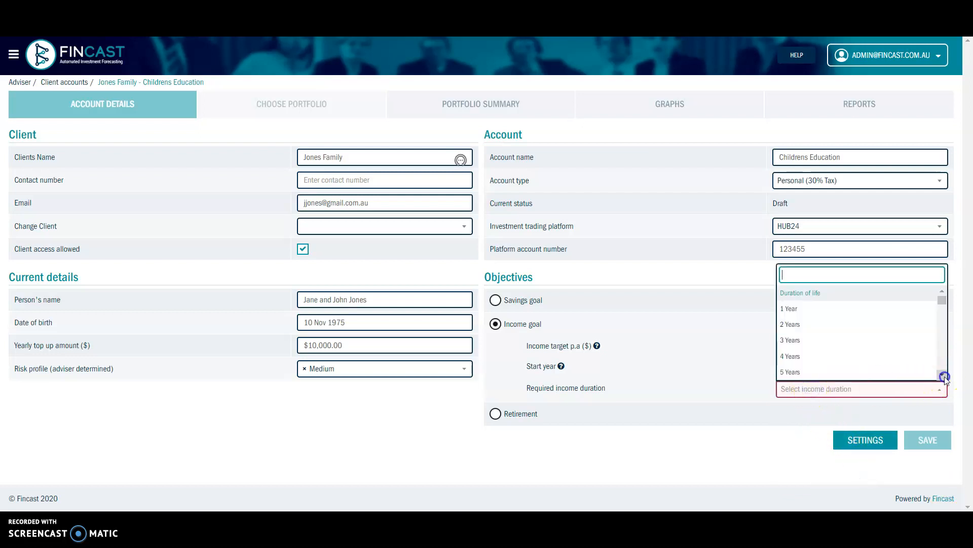
drag(945, 377, 945, 376)
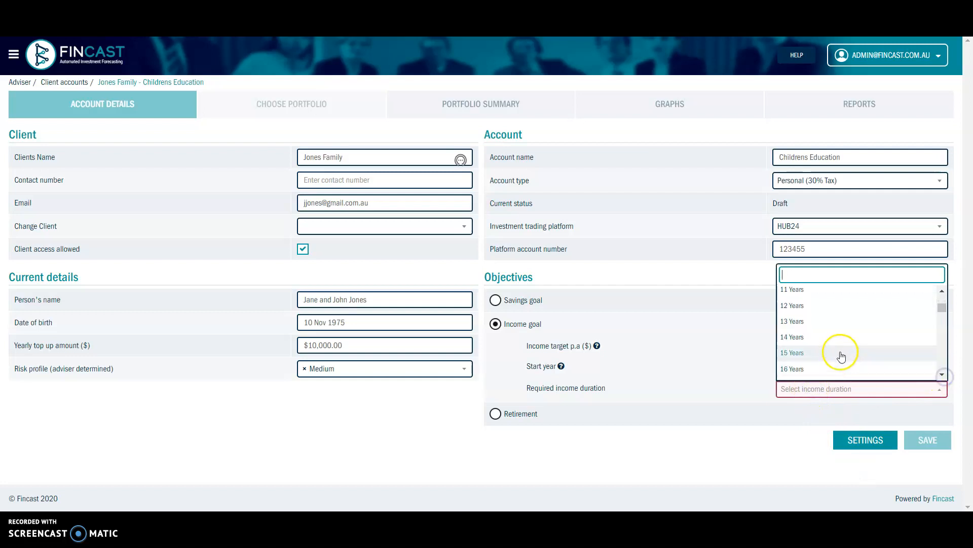
click(837, 351)
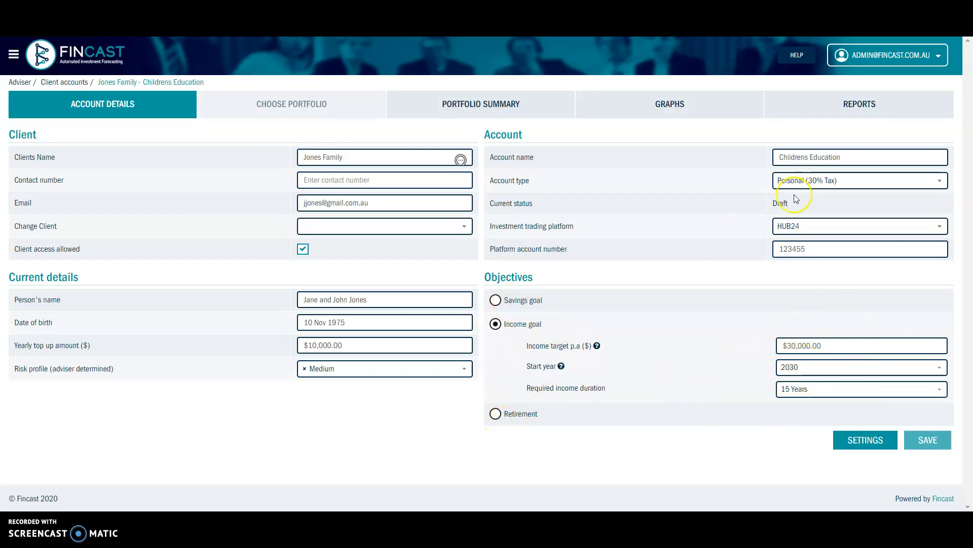
click(496, 300)
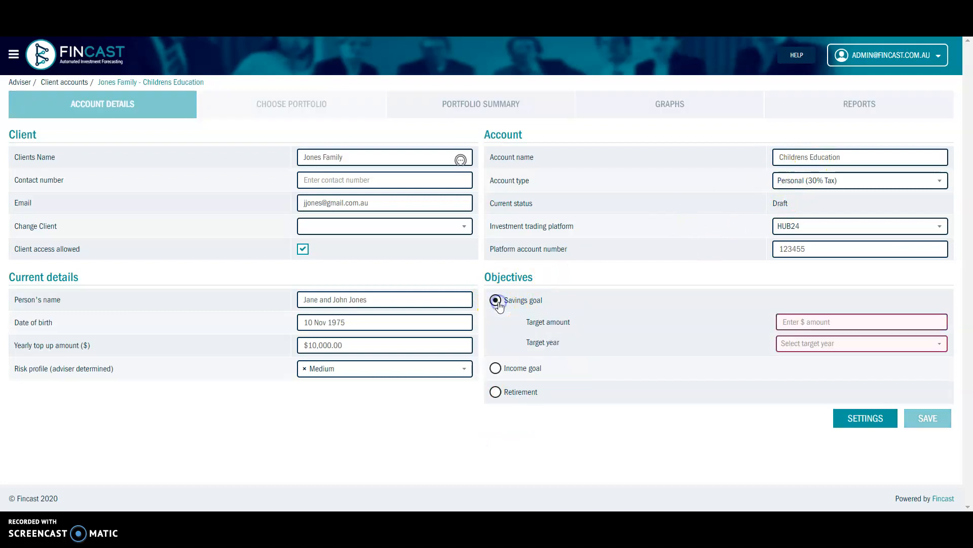
click(508, 306)
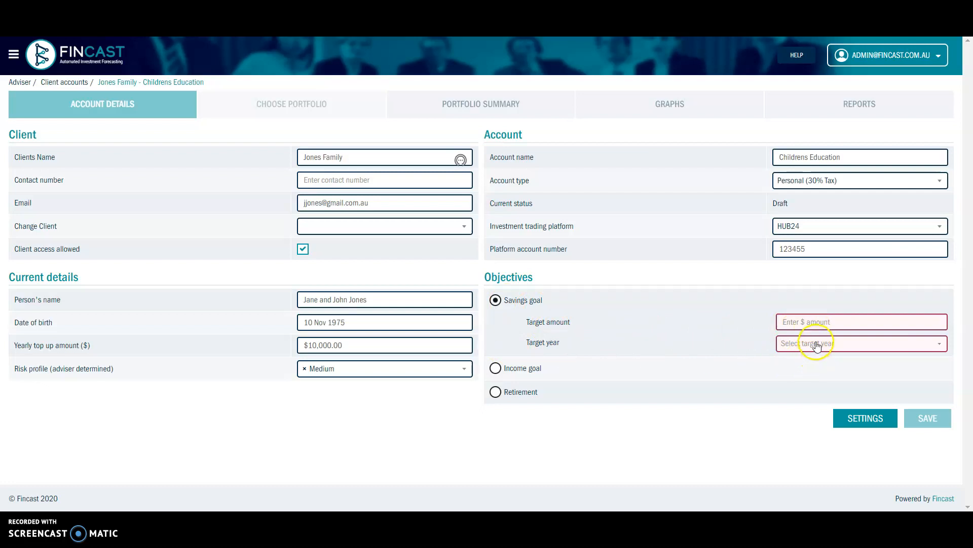
click(497, 392)
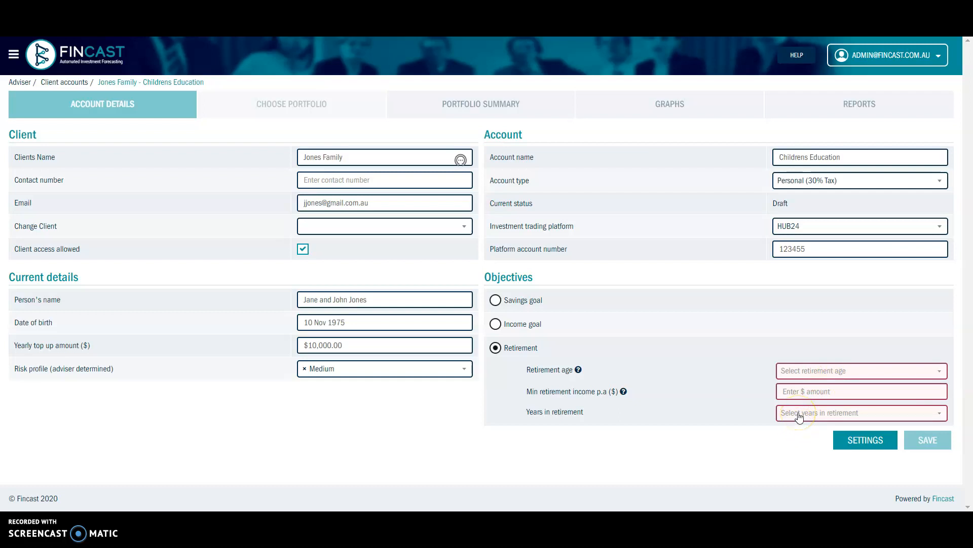
click(497, 324)
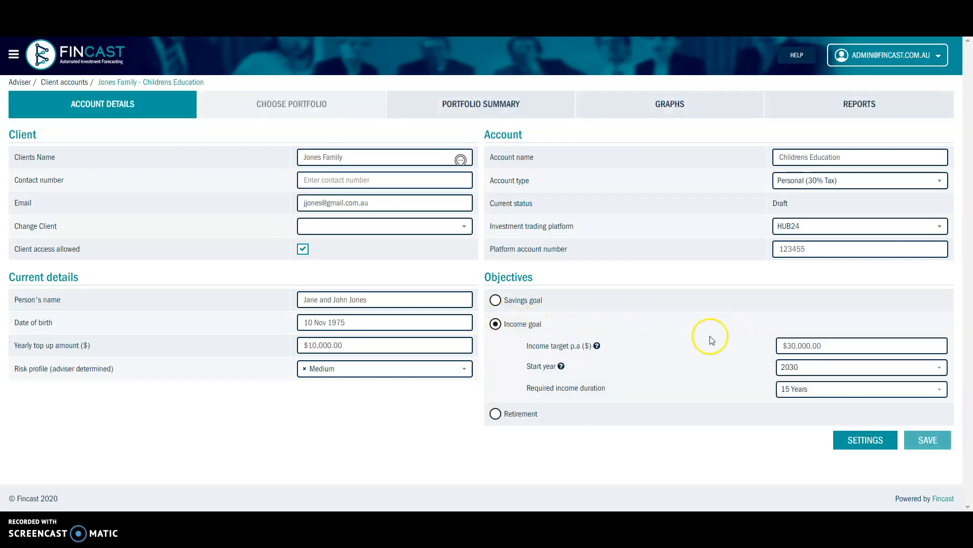
- Save the Childrens Education account details and let the form reload showing age 45
click(928, 444)
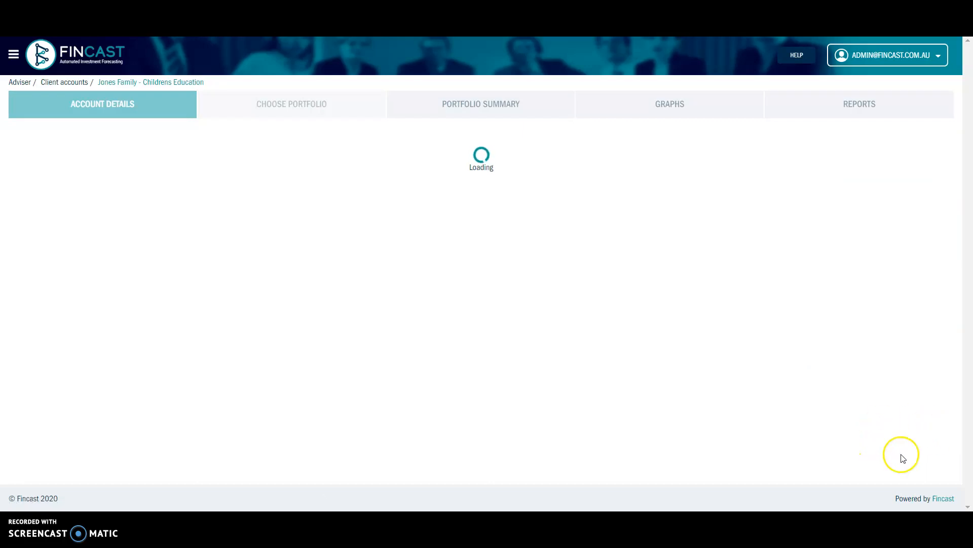